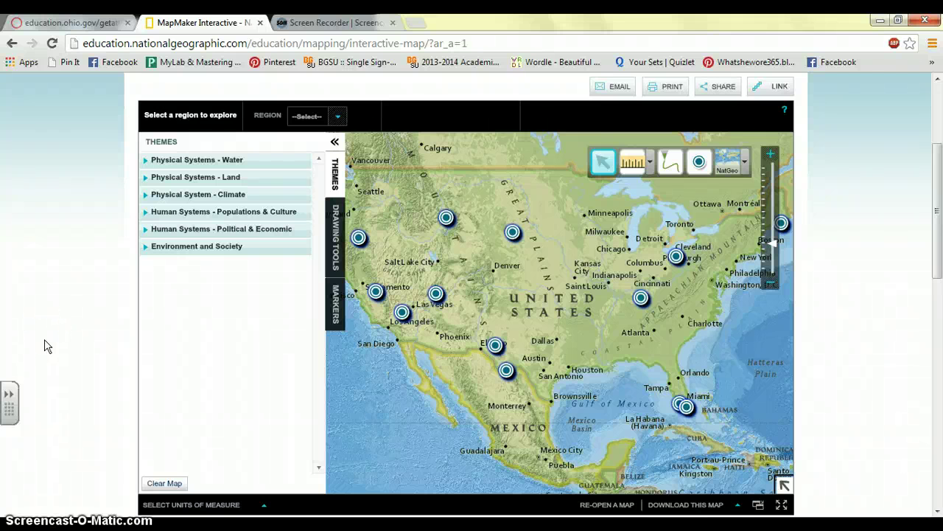
# Scroll around the MapMaker Interactive page to look over the map and side panel
pyautogui.scroll(3, 44, 346)
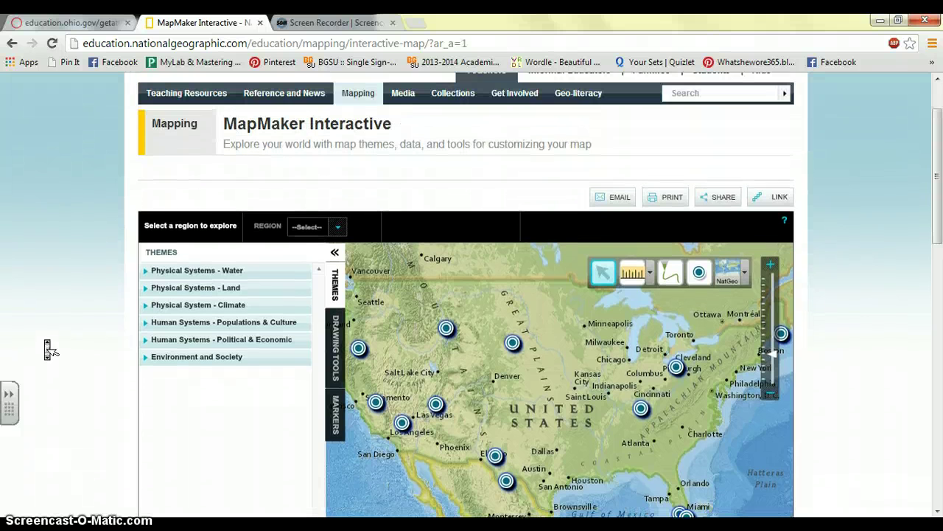
pyautogui.click(158, 171)
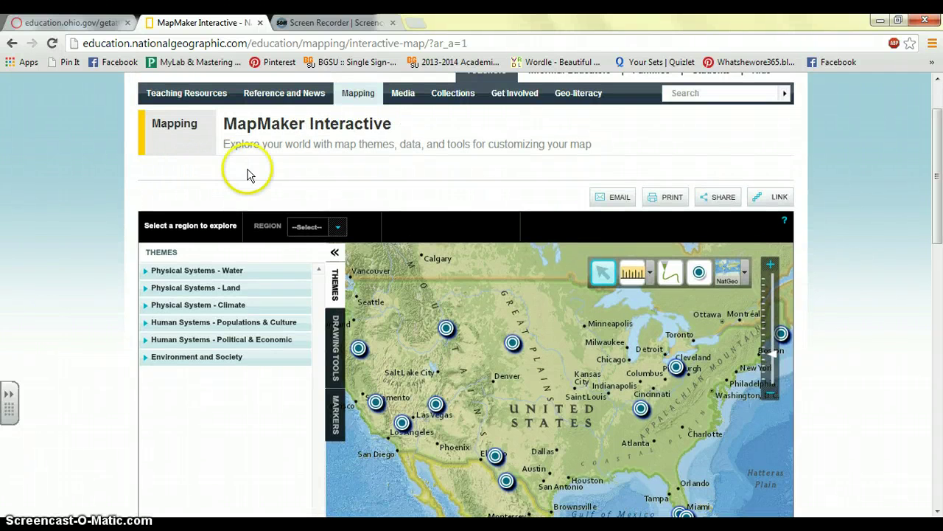
pyautogui.scroll(1, 108, 223)
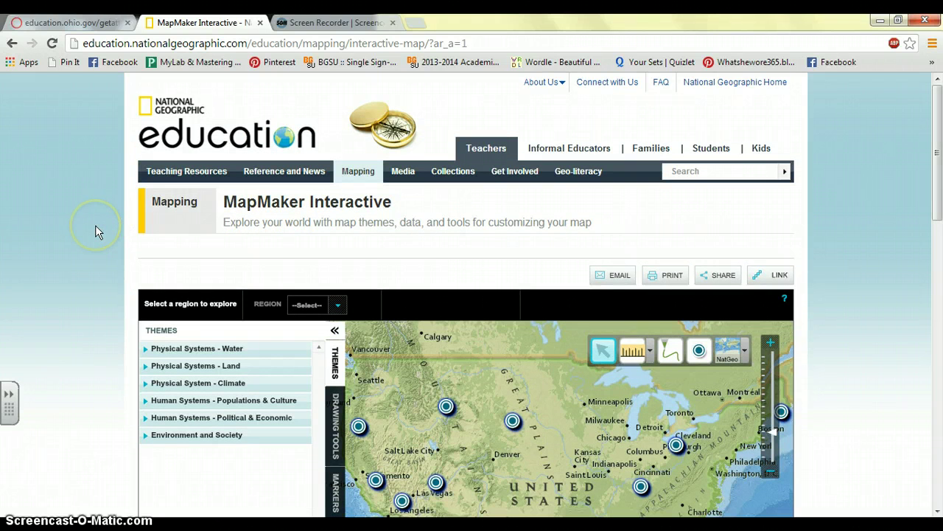
pyautogui.scroll(-3, 95, 230)
pyautogui.scroll(1, 95, 231)
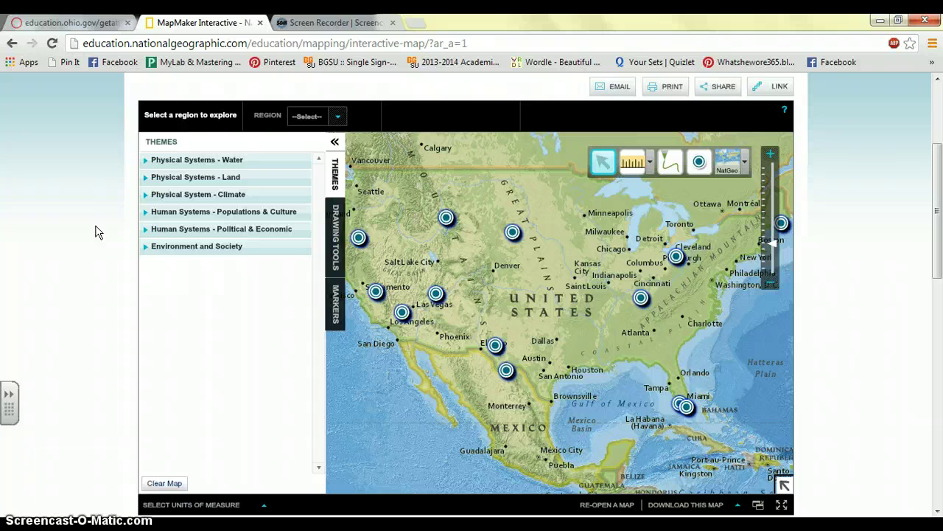
# Browse the Region options without choosing one, then expand Physical Systems - Water
pyautogui.click(308, 120)
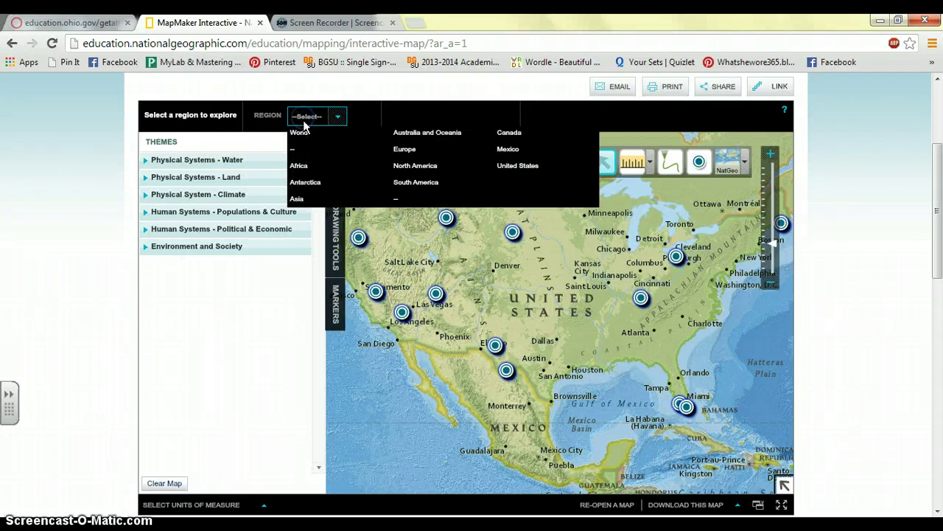
pyautogui.moveTo(308, 131); pyautogui.dragTo(522, 170)
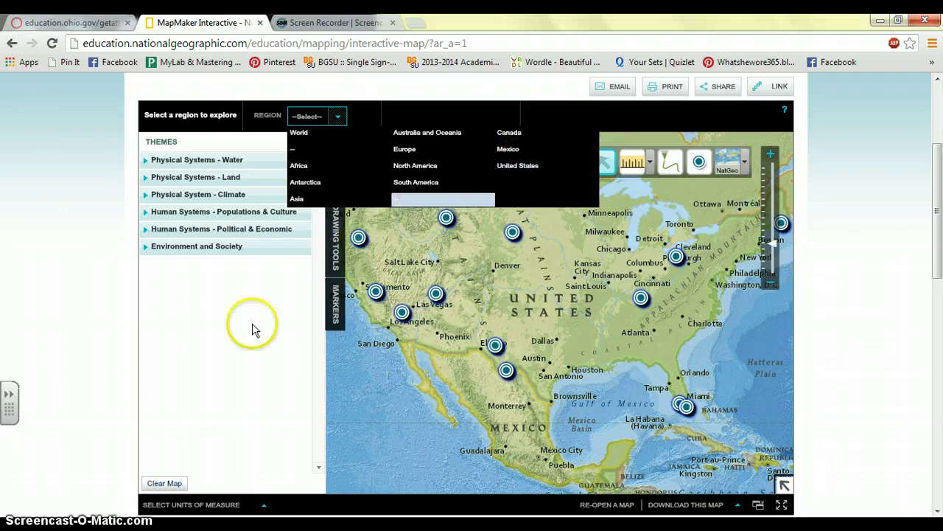
pyautogui.click(201, 335)
pyautogui.click(238, 162)
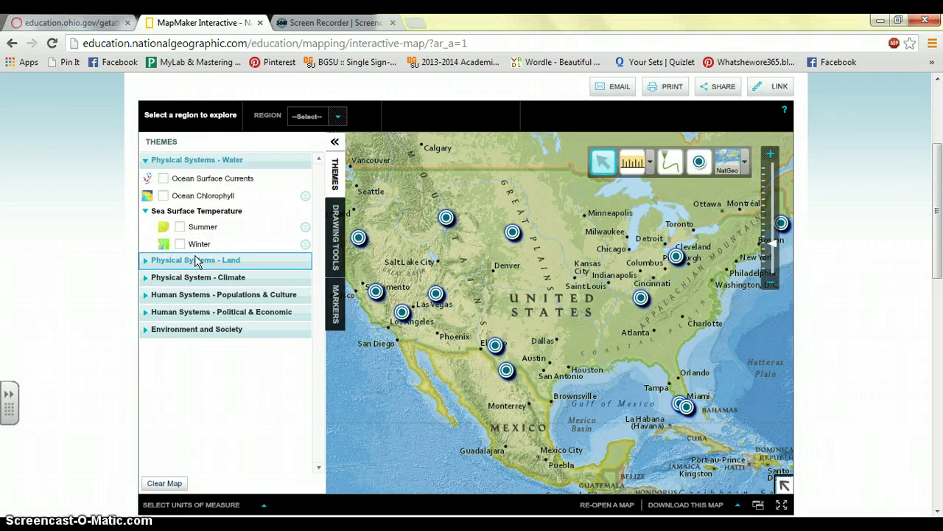
# Pan the map left and right until Florida, the Gulf of Mexico and the eastern park markers are centred
pyautogui.moveTo(504, 300); pyautogui.dragTo(531, 320)
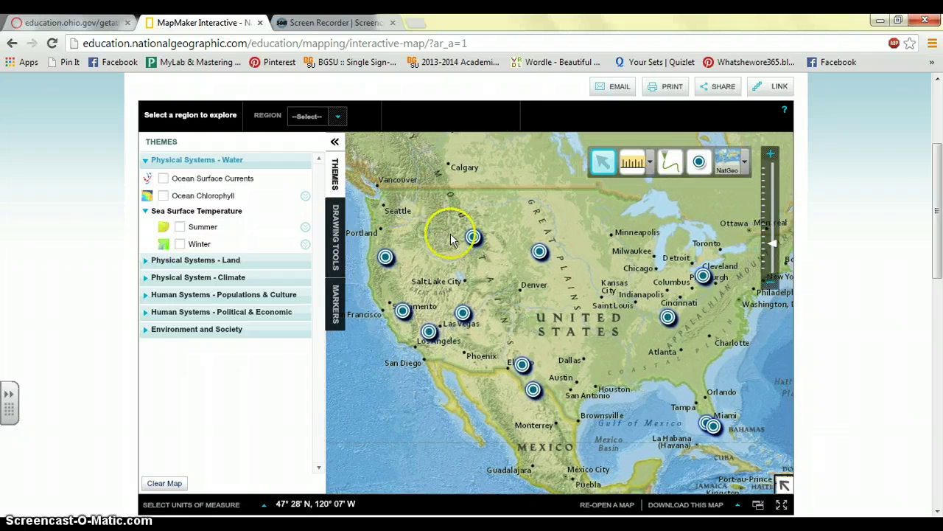
pyautogui.moveTo(542, 288); pyautogui.dragTo(494, 283)
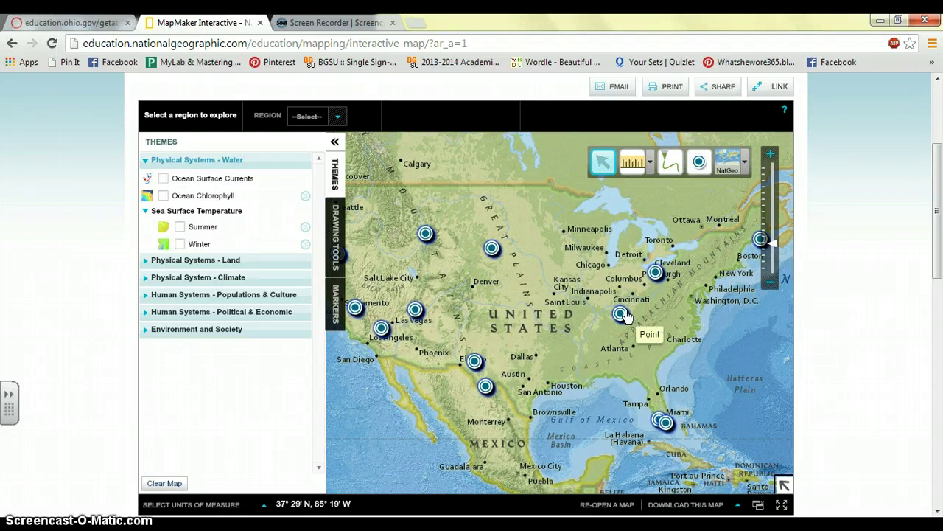
pyautogui.moveTo(485, 320); pyautogui.dragTo(509, 319)
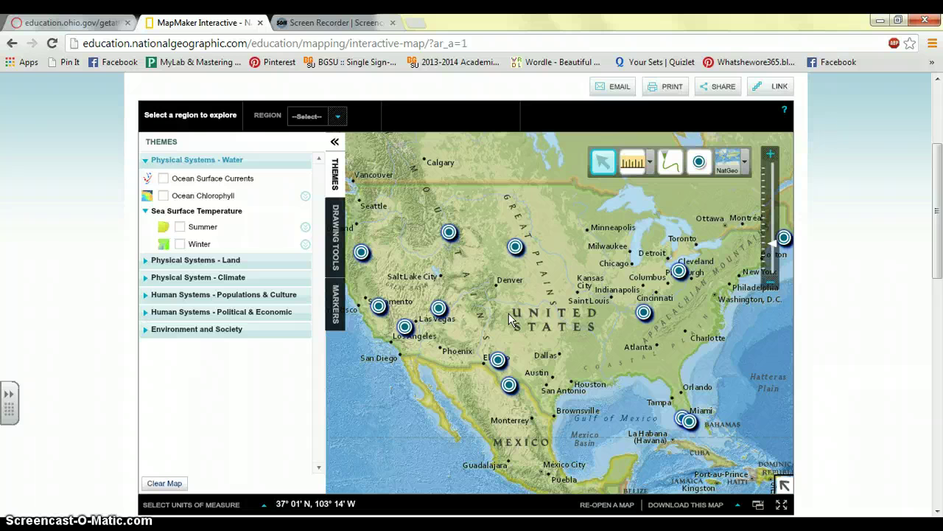
pyautogui.moveTo(479, 307)
pyautogui.mouseDown()
pyautogui.moveTo(520, 328)
pyautogui.moveTo(507, 319)
pyautogui.mouseUp()
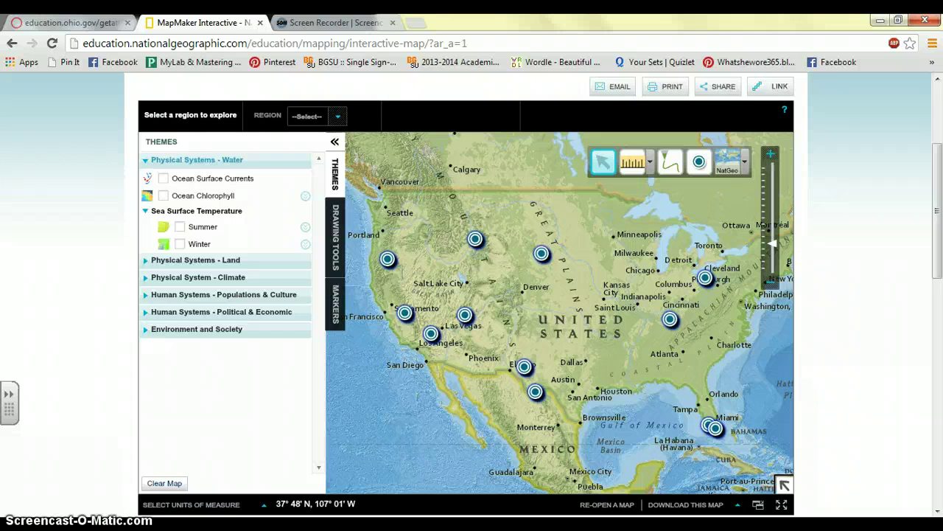
pyautogui.moveTo(579, 357)
pyautogui.mouseDown()
pyautogui.moveTo(564, 325)
pyautogui.moveTo(487, 293)
pyautogui.mouseUp()
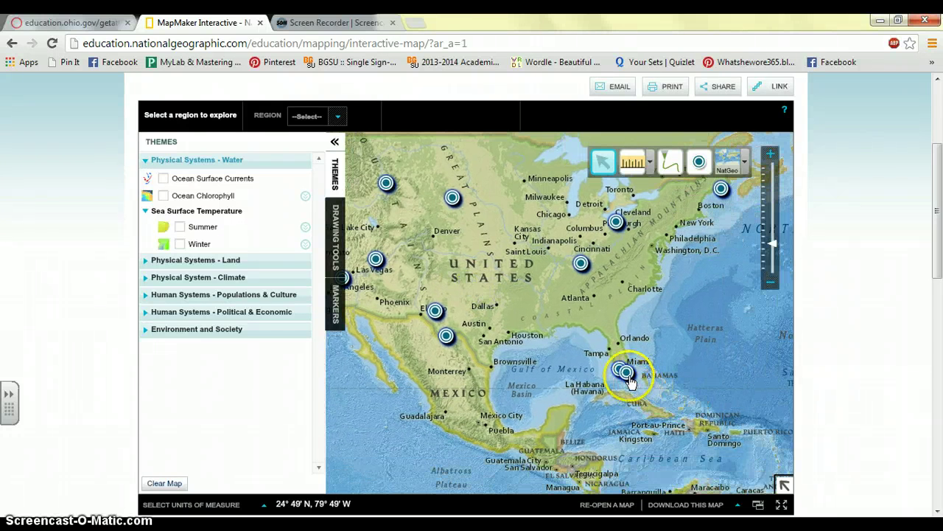
# Open and close the Biscayne National Park popup near Miami, then pan toward the western U.S
pyautogui.click(626, 373)
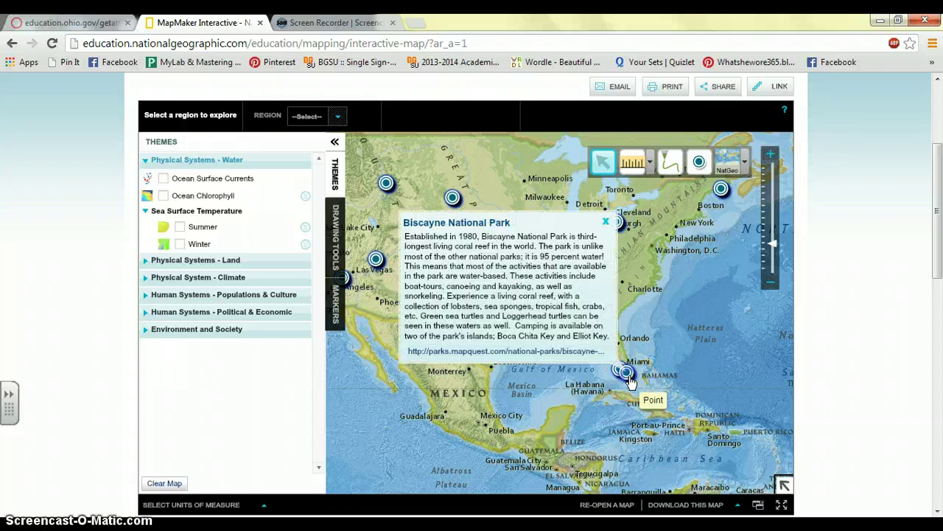
pyautogui.click(605, 221)
pyautogui.click(615, 367)
pyautogui.moveTo(516, 311); pyautogui.dragTo(601, 351)
pyautogui.click(535, 291)
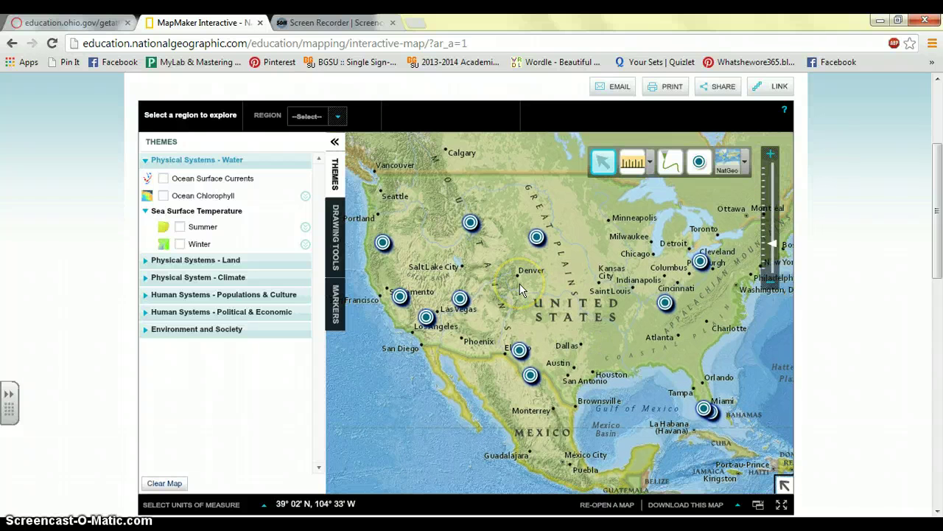
# Review and close the Crater Lake and Bryce Canyon popups, then recentre the U.S
pyautogui.click(383, 243)
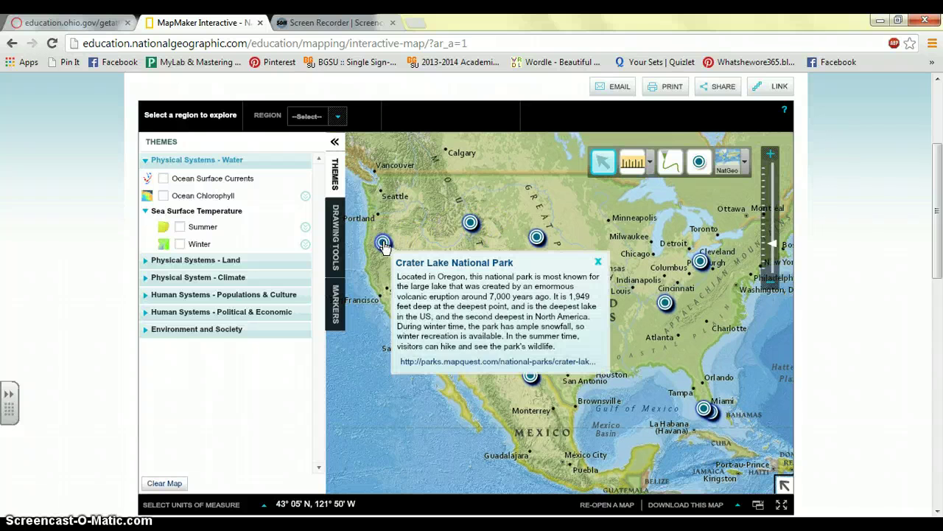
pyautogui.moveTo(530, 212); pyautogui.dragTo(574, 224)
pyautogui.click(643, 274)
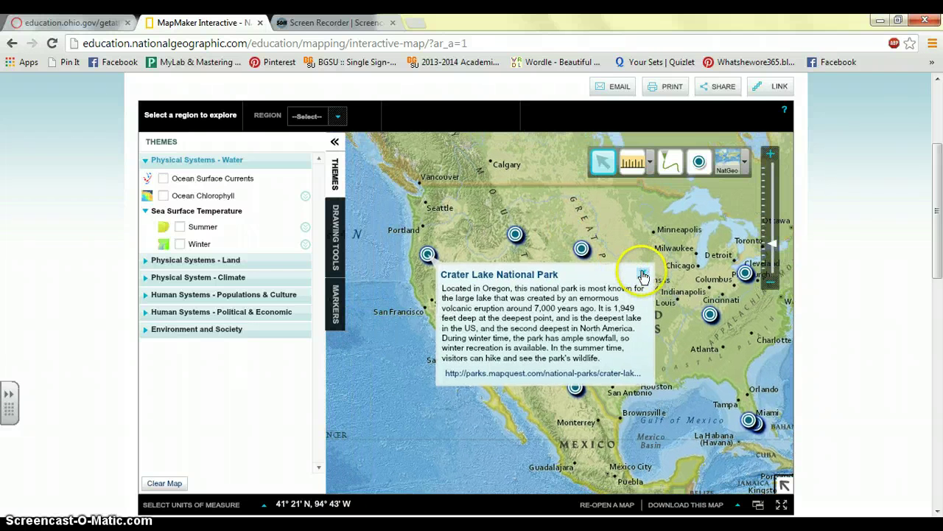
pyautogui.click(505, 311)
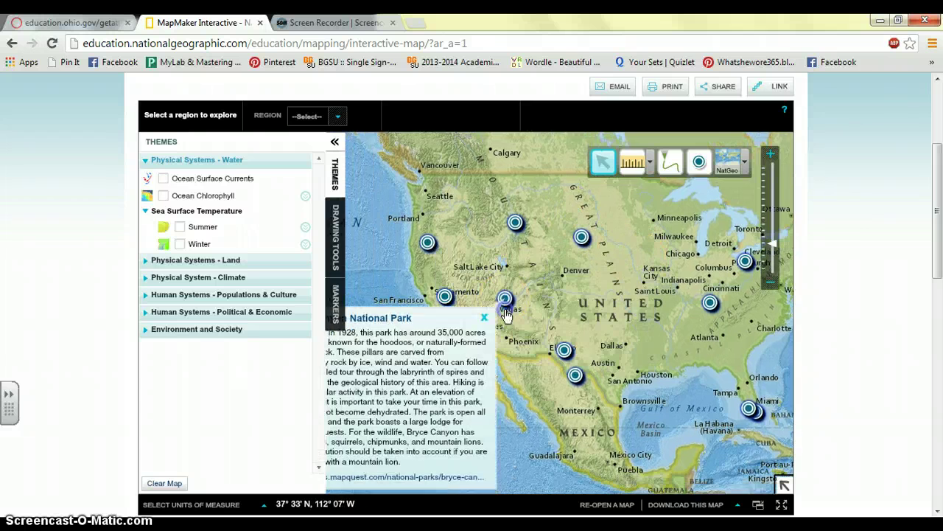
pyautogui.moveTo(522, 348); pyautogui.dragTo(609, 339)
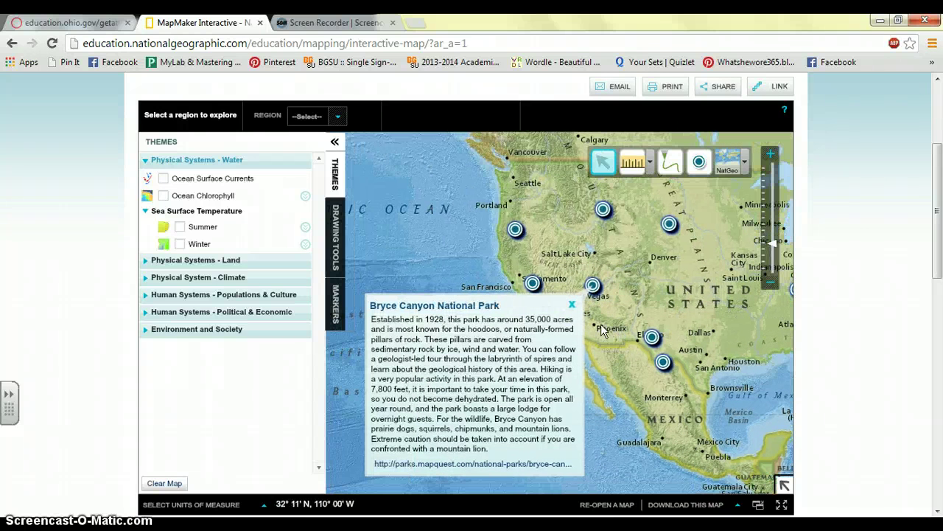
pyautogui.click(572, 305)
pyautogui.moveTo(584, 312); pyautogui.dragTo(471, 332)
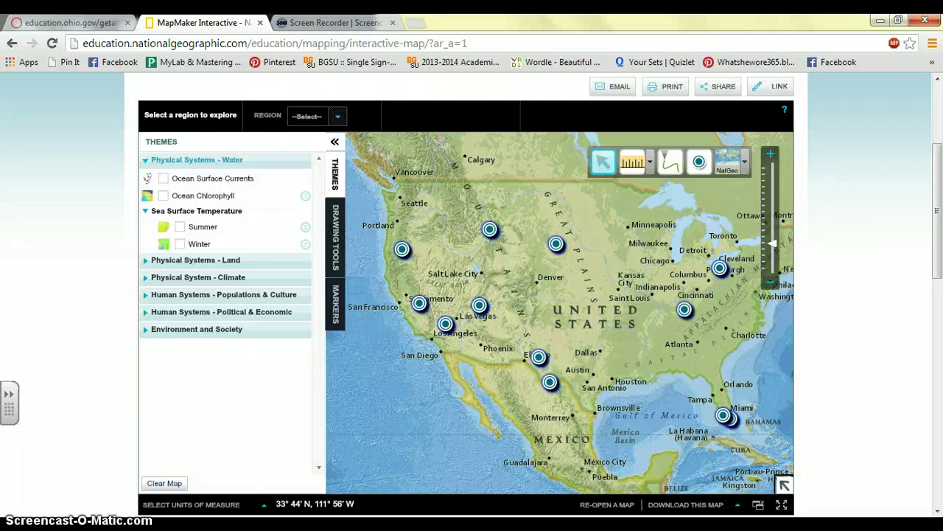
# View and close the Badlands popup, then pan the map toward the eastern U.S
pyautogui.click(554, 243)
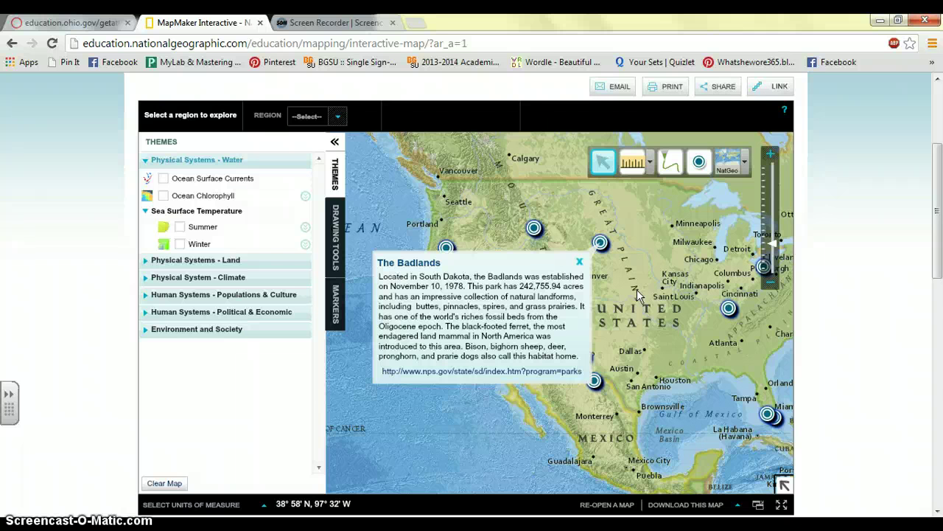
pyautogui.click(580, 262)
pyautogui.moveTo(580, 264); pyautogui.dragTo(539, 258)
pyautogui.moveTo(612, 265); pyautogui.dragTo(561, 290)
# Open the Cuyahoga Valley and Acadia popups and follow Acadia's web link into a new tab
pyautogui.click(599, 281)
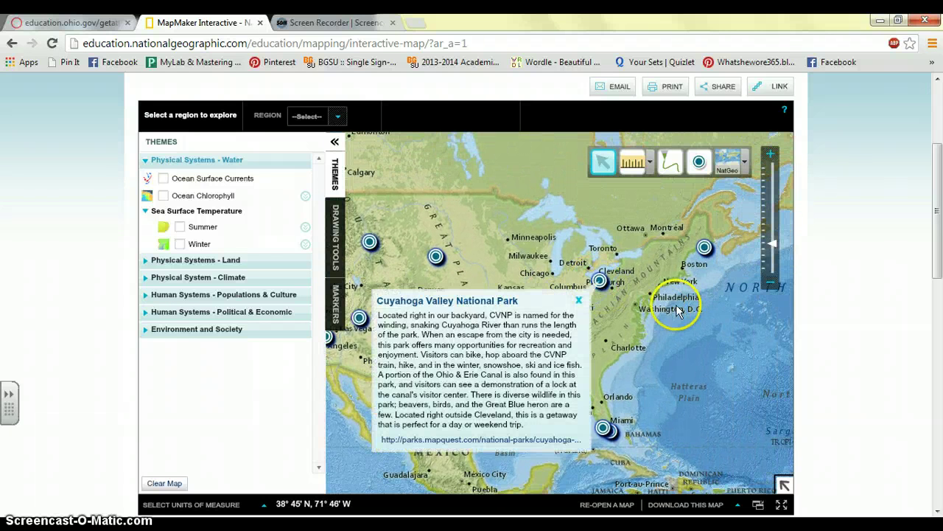
pyautogui.click(704, 247)
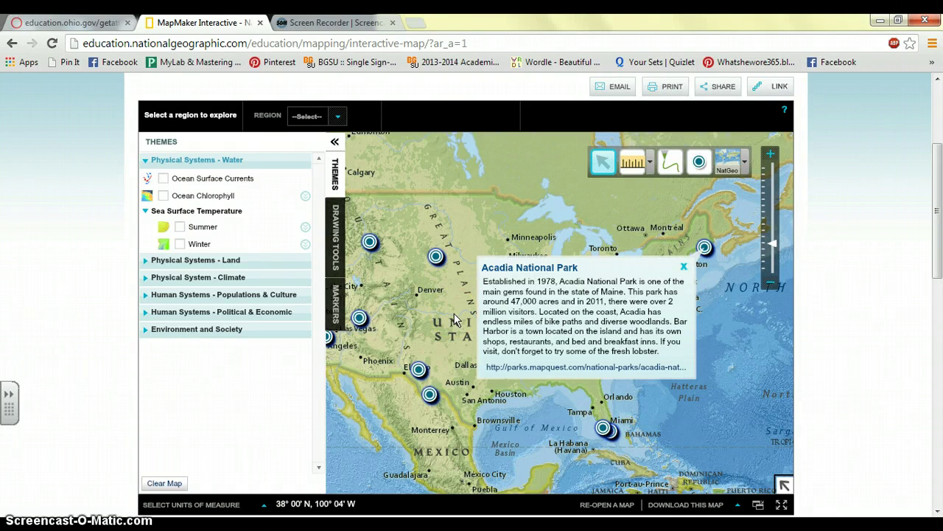
pyautogui.click(684, 267)
pyautogui.click(593, 372)
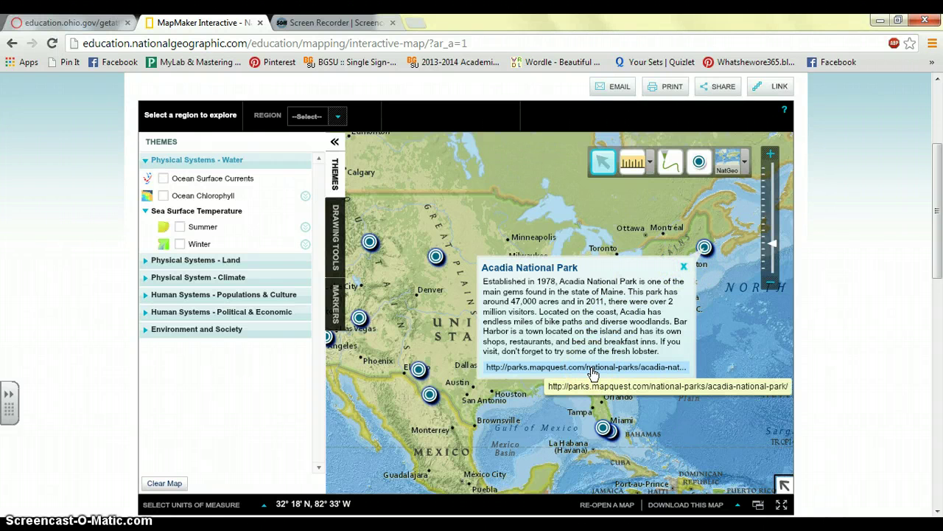
pyautogui.click(592, 370)
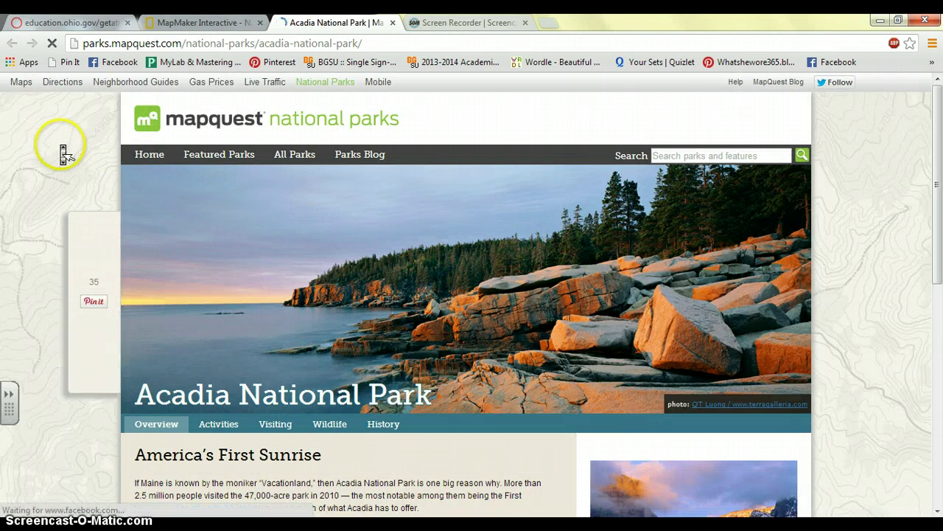
# Scroll through the Acadia details on MapQuest, then cycle browser tabs toward the MapMaker map
pyautogui.scroll(-1, 67, 150)
pyautogui.scroll(-4, 66, 150)
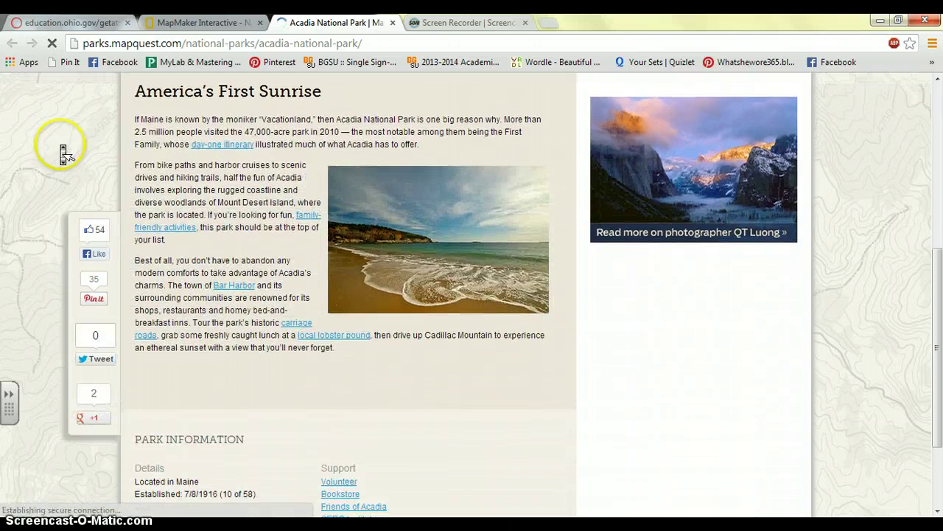
pyautogui.scroll(-3, 67, 151)
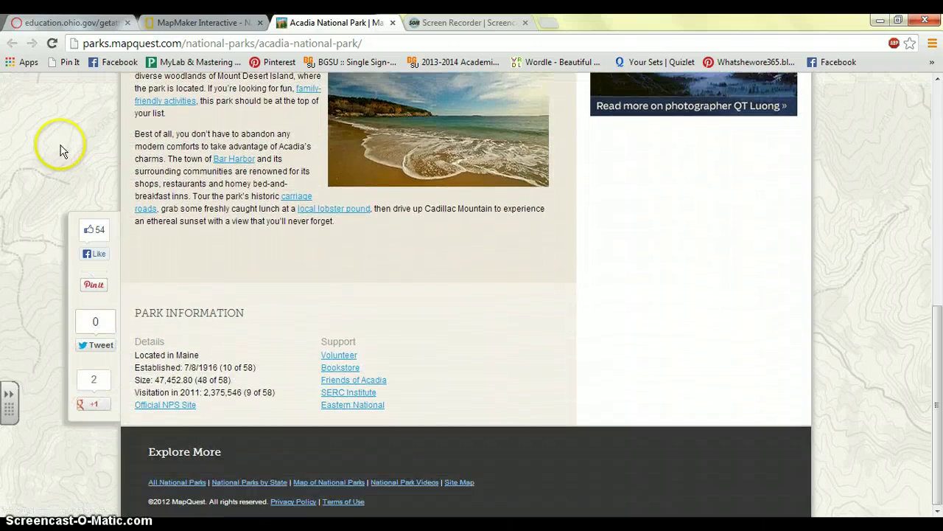
pyautogui.scroll(1, 63, 152)
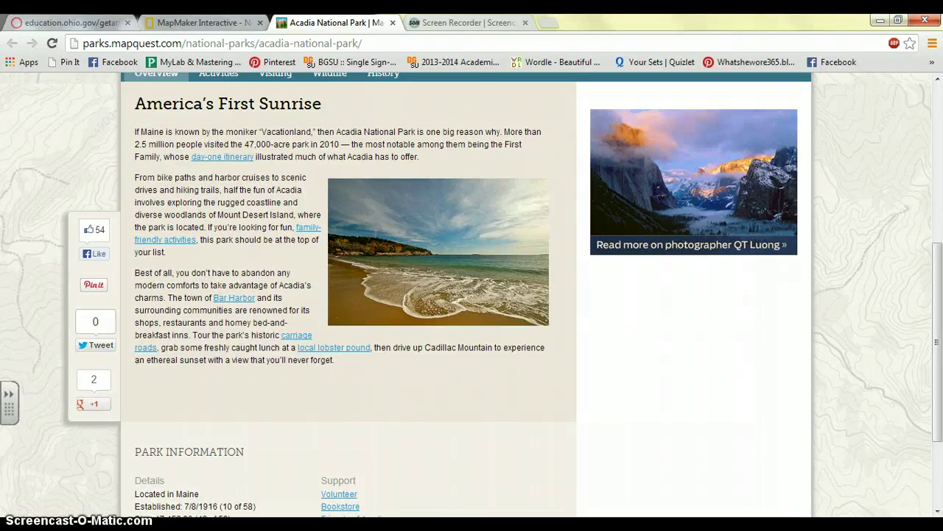
pyautogui.hotkey('ctrl', 'shift', 'Tab')
pyautogui.hotkey('ctrl', 'shift', 'Tab')
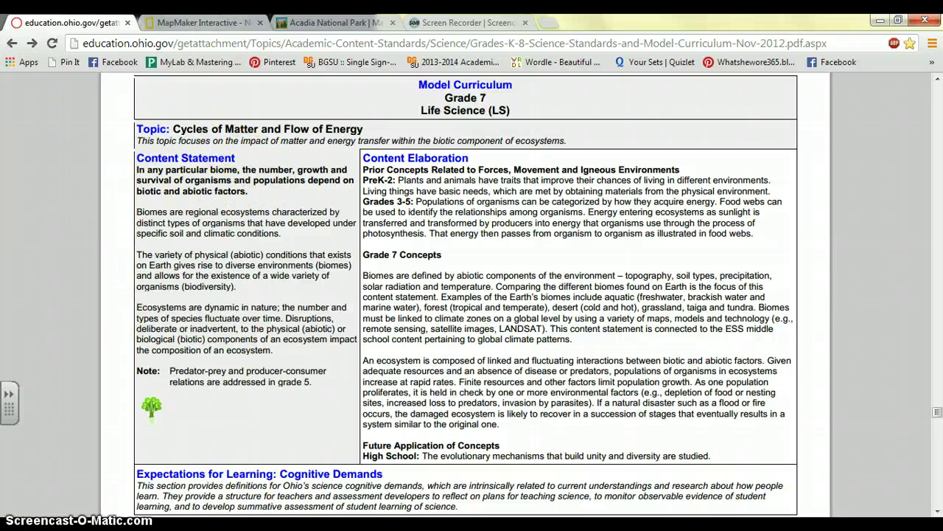
pyautogui.hotkey('ctrl', 'Tab')
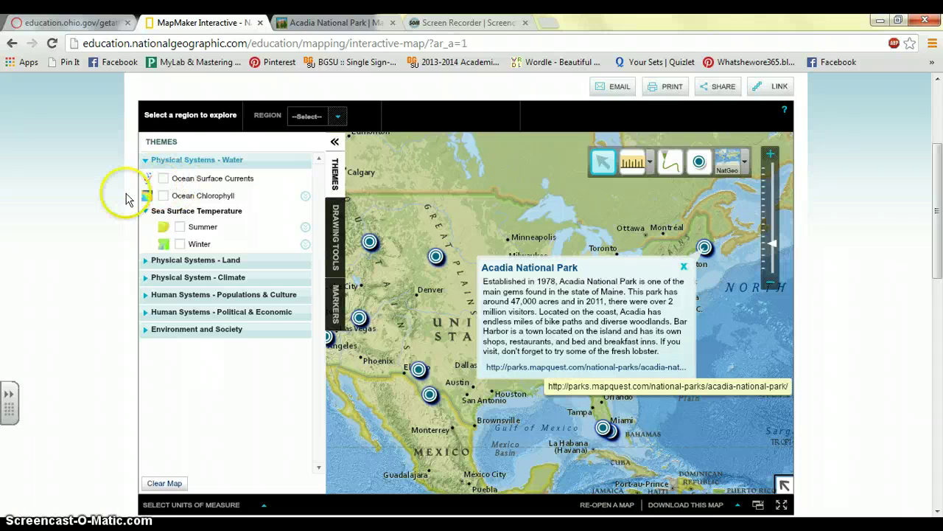
# Close the Acadia popup and turn on Surface Elevation under Physical Systems - Land
pyautogui.click(684, 269)
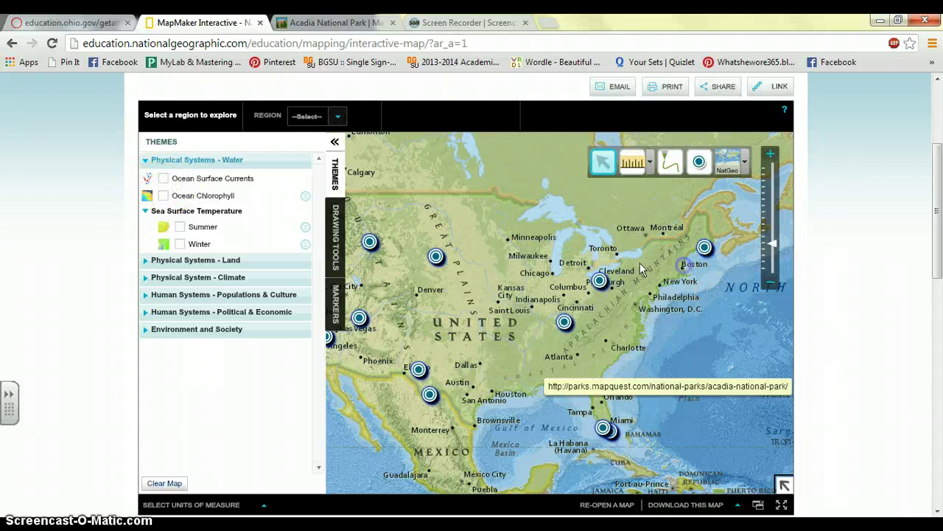
pyautogui.moveTo(480, 263); pyautogui.dragTo(562, 257)
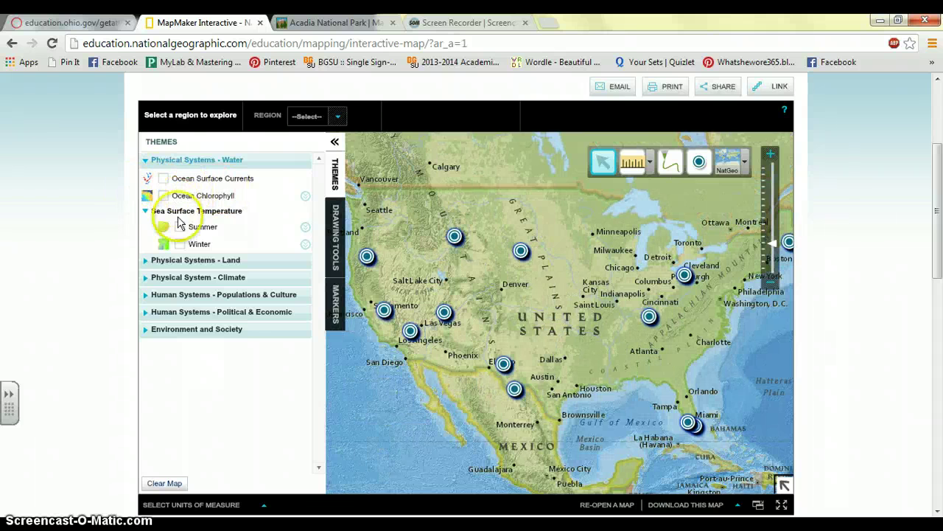
pyautogui.click(185, 264)
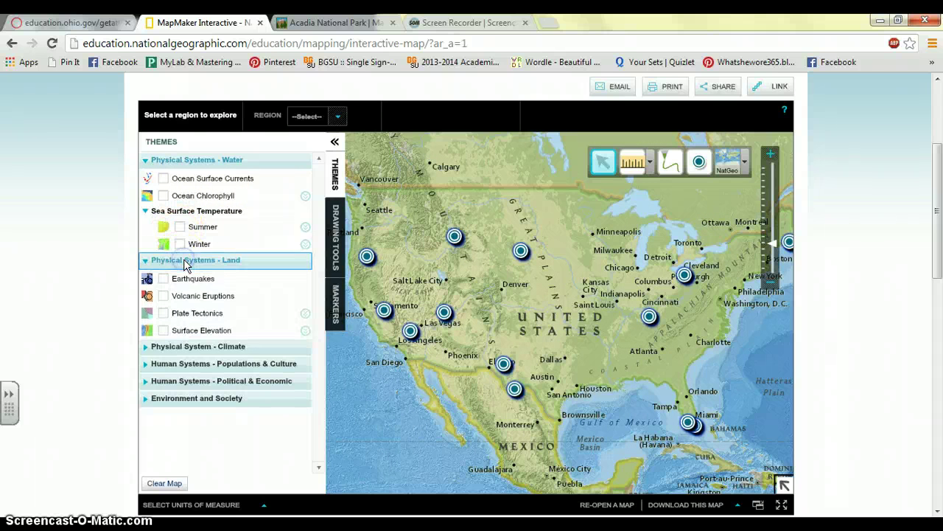
pyautogui.click(166, 331)
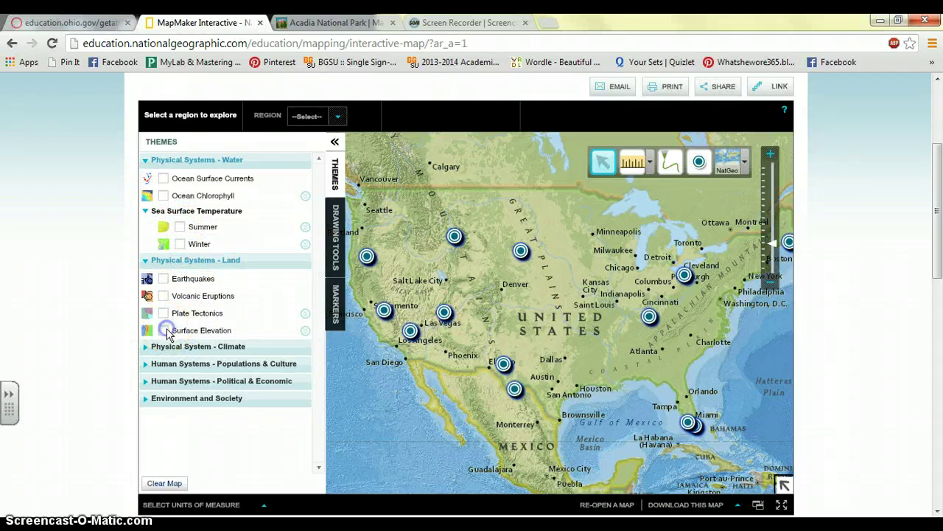
# Open and close the Bryce Canyon popup, dismiss the Surface Elevation legend, and reposition the map
pyautogui.click(446, 313)
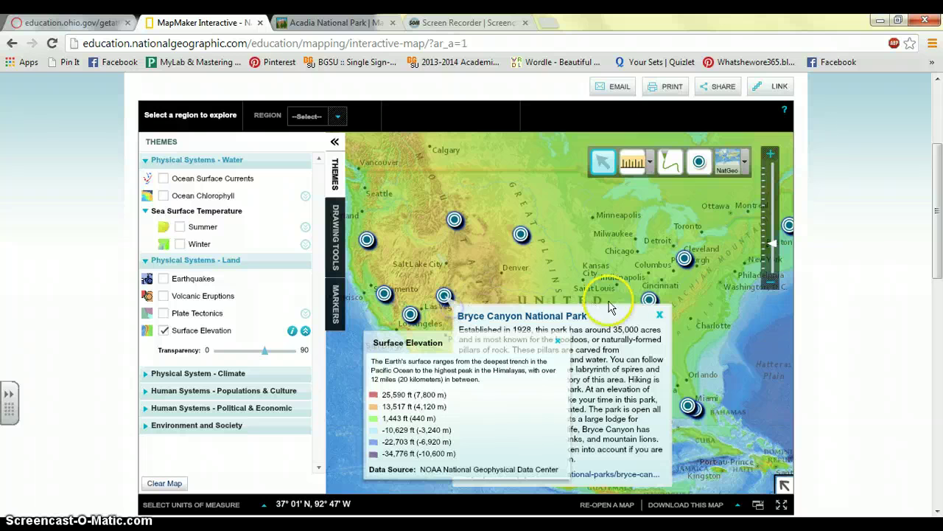
pyautogui.click(659, 315)
pyautogui.moveTo(495, 299); pyautogui.dragTo(520, 274)
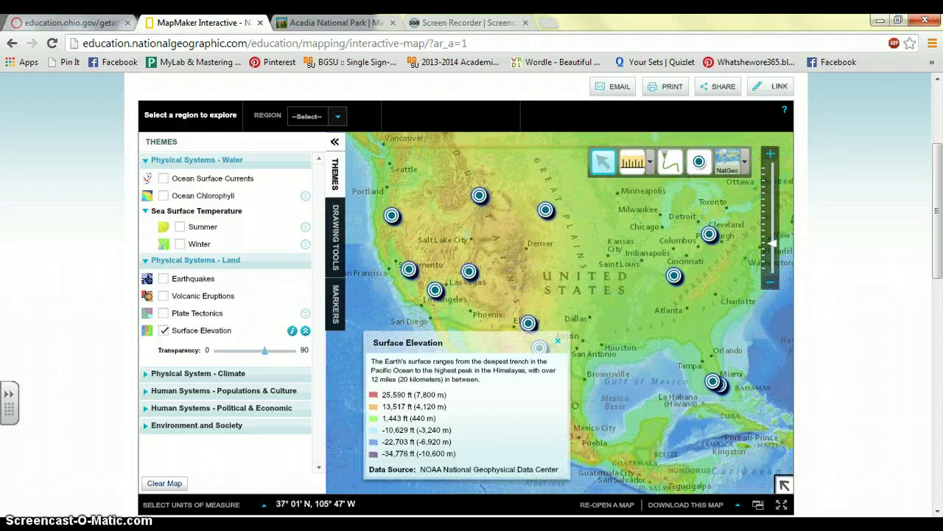
pyautogui.click(558, 340)
pyautogui.moveTo(548, 283); pyautogui.dragTo(523, 281)
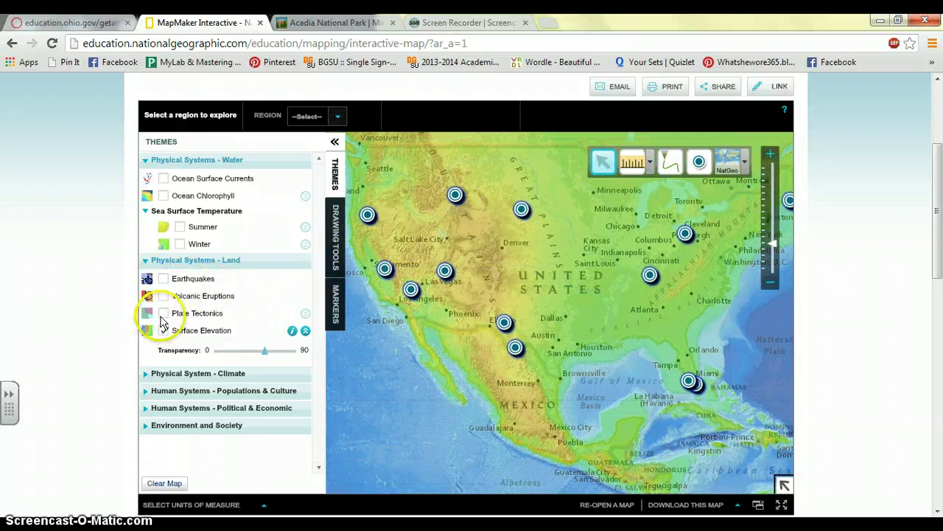
# Turn on Climate Zones under Physical System - Climate, turn off Surface Elevation, and close the legend
pyautogui.click(212, 376)
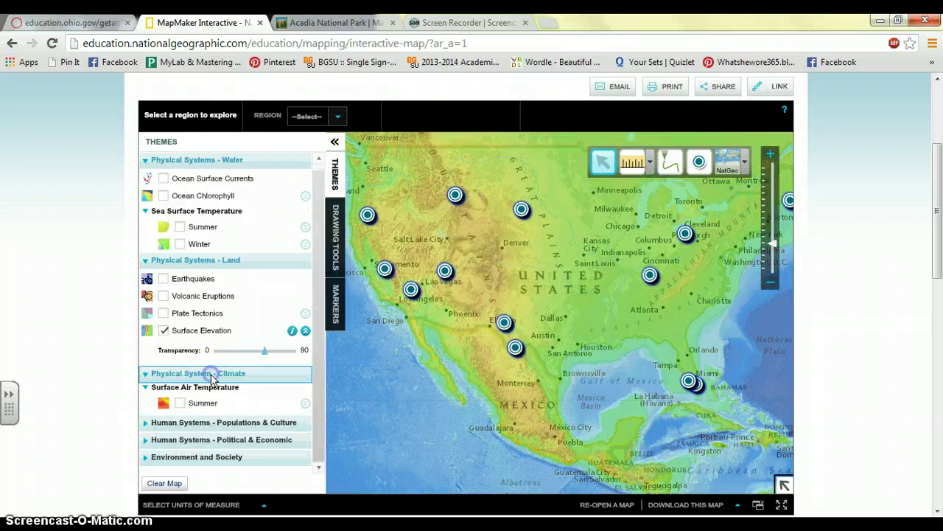
pyautogui.scroll(-1, 101, 402)
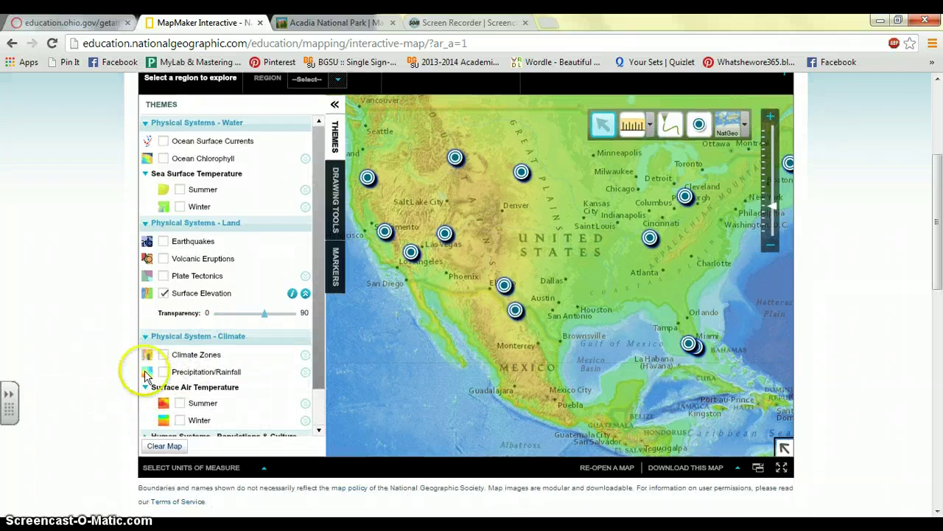
pyautogui.click(163, 392)
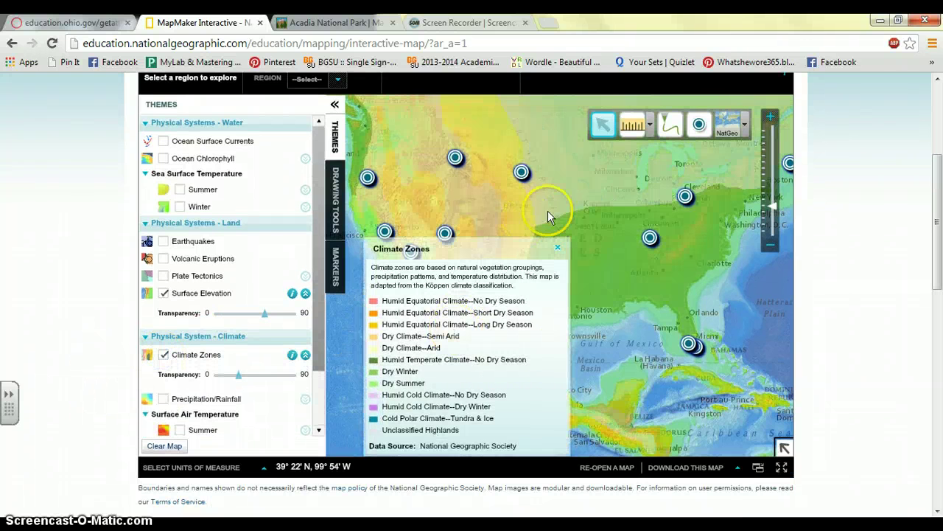
pyautogui.moveTo(585, 211); pyautogui.dragTo(603, 254)
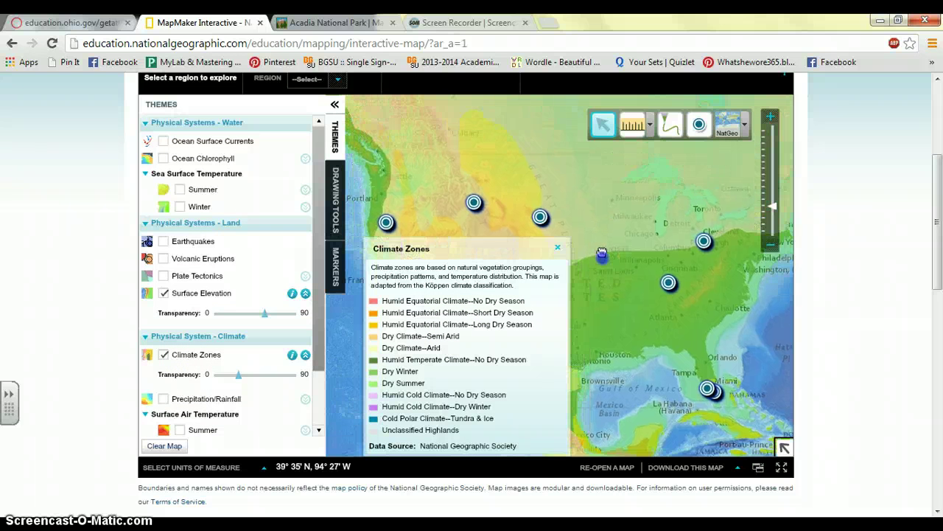
pyautogui.click(164, 293)
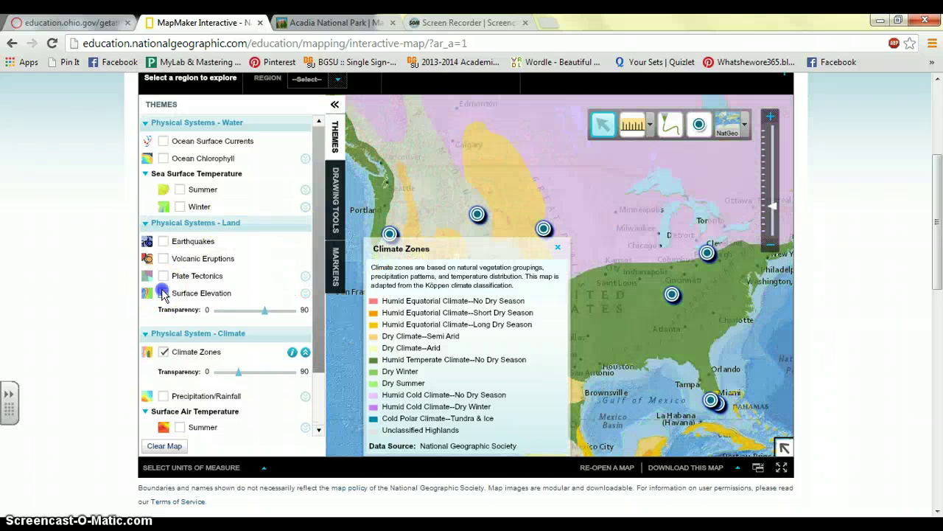
pyautogui.click(557, 247)
pyautogui.moveTo(492, 292); pyautogui.dragTo(578, 293)
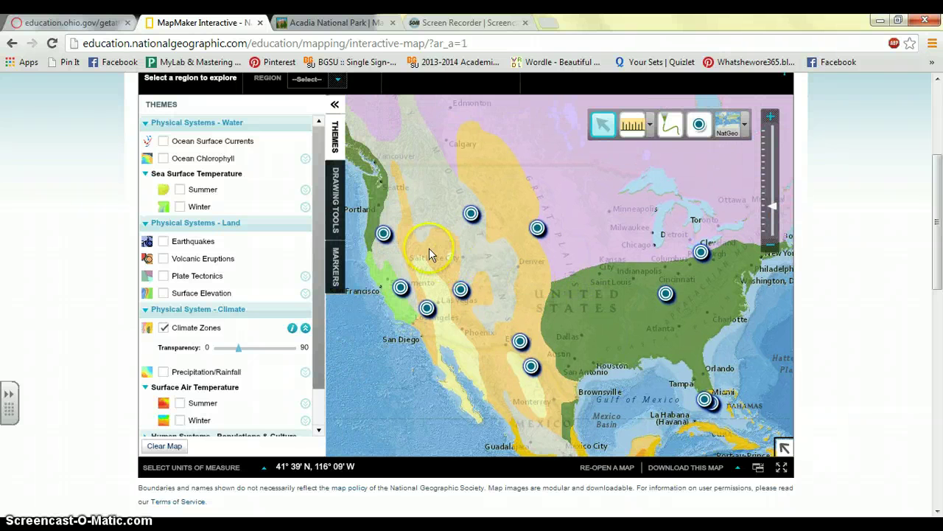
# Pan across the West Coast, East Coast and Gulf, then select the park marker near Los Angeles
pyautogui.moveTo(430, 255); pyautogui.dragTo(453, 271)
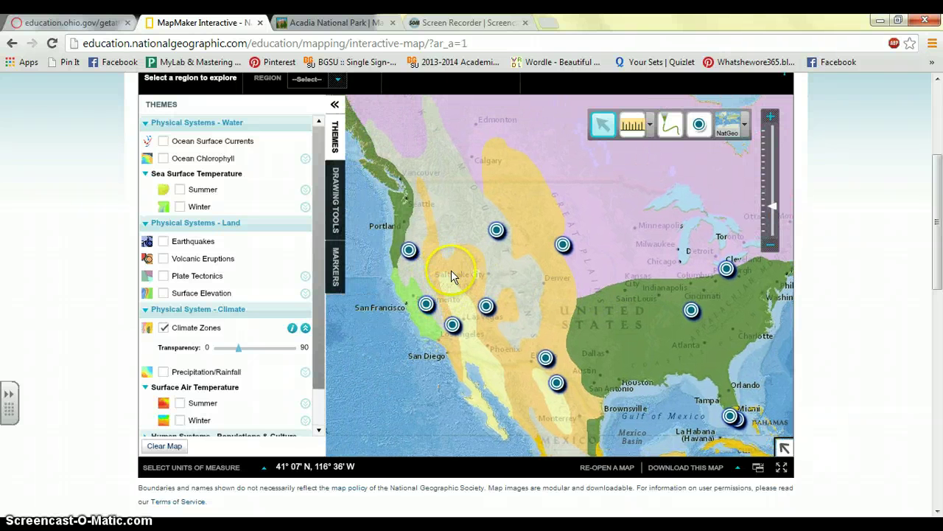
pyautogui.moveTo(568, 301); pyautogui.dragTo(466, 304)
pyautogui.moveTo(564, 335); pyautogui.dragTo(579, 348)
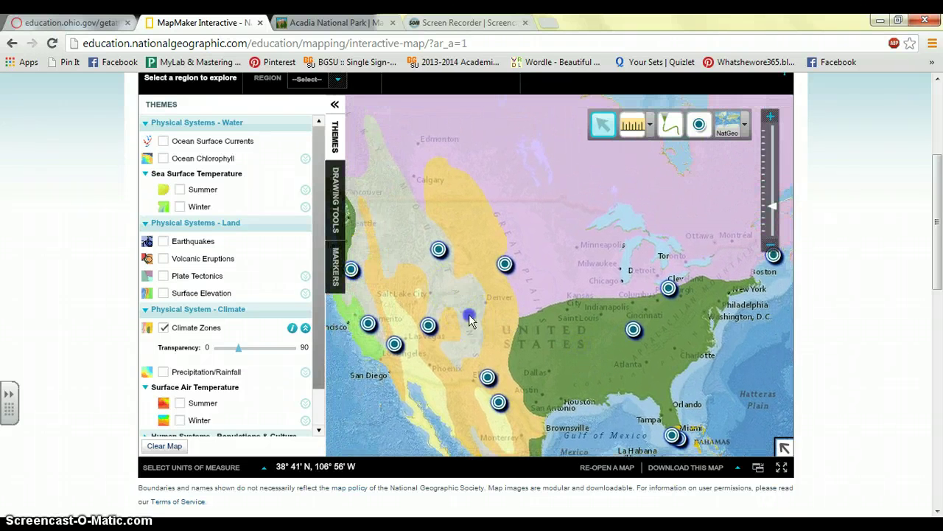
pyautogui.moveTo(468, 319); pyautogui.dragTo(495, 315)
pyautogui.click(420, 341)
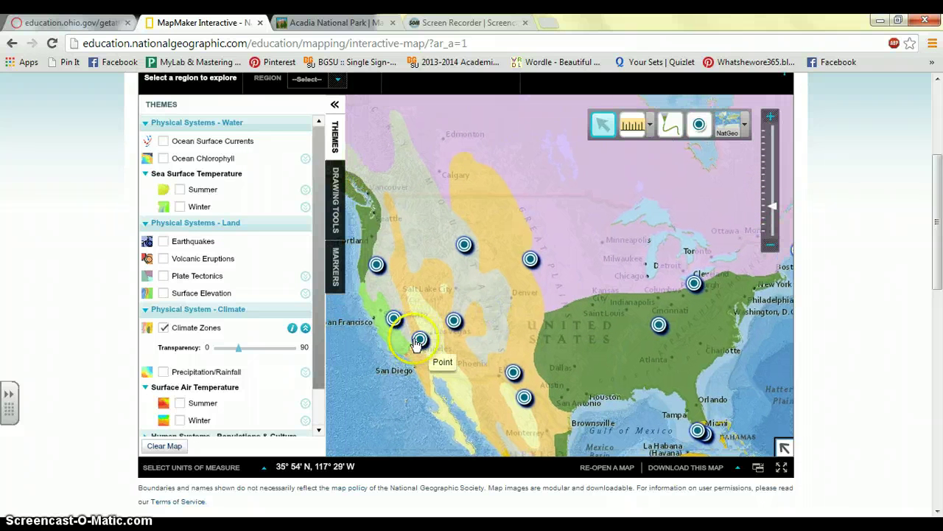
# Open the Death Valley National Park popup in southeastern California
pyautogui.click(421, 340)
pyautogui.click(707, 308)
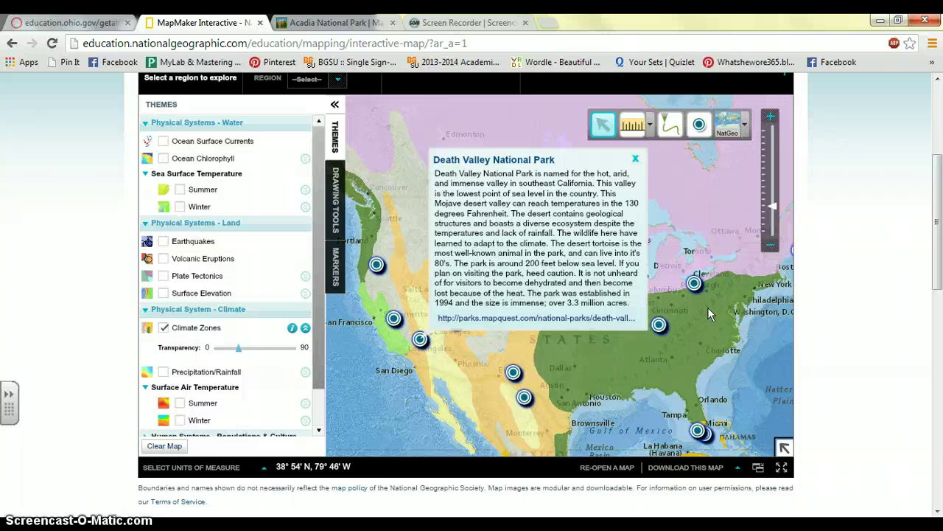
# Close the Death Valley popup and nudge the climate-zone map slightly left and up
pyautogui.click(635, 161)
pyautogui.click(530, 326)
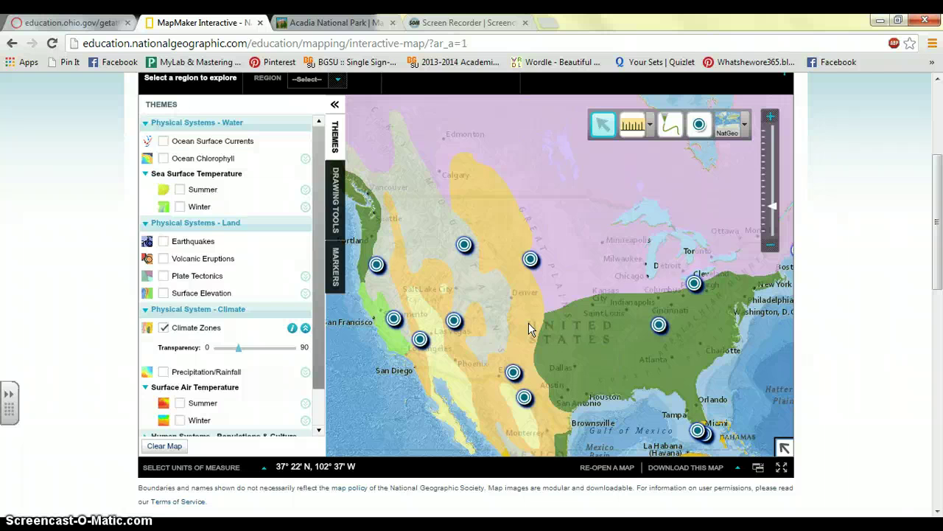
pyautogui.moveTo(528, 328); pyautogui.dragTo(519, 314)
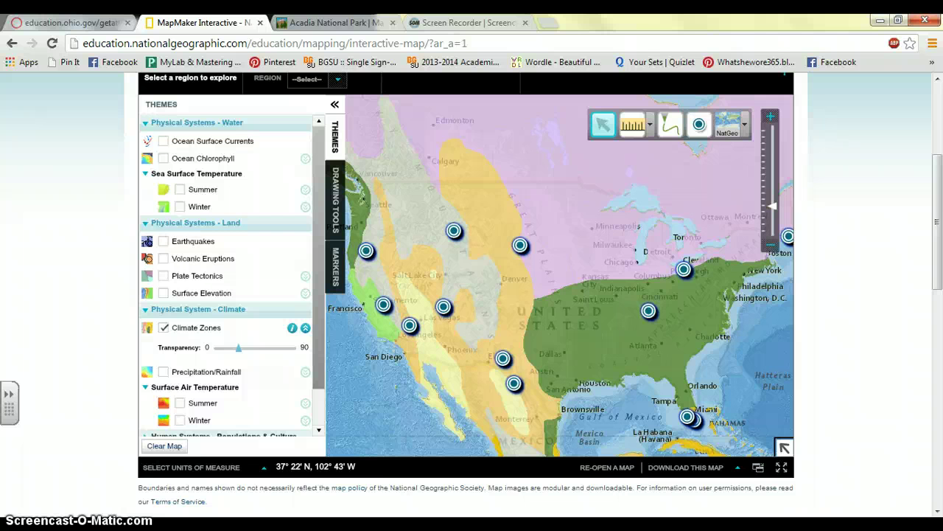
pyautogui.moveTo(523, 305); pyautogui.dragTo(504, 302)
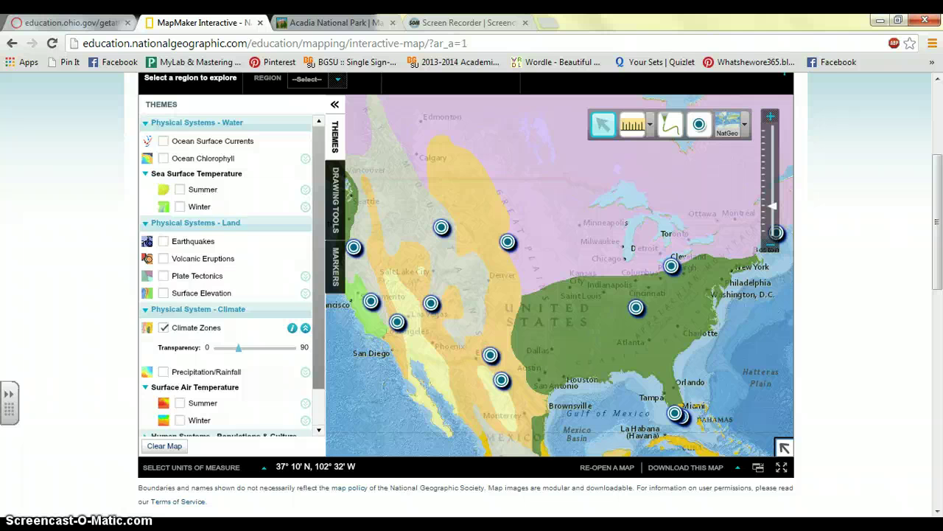
pyautogui.moveTo(537, 330); pyautogui.dragTo(539, 316)
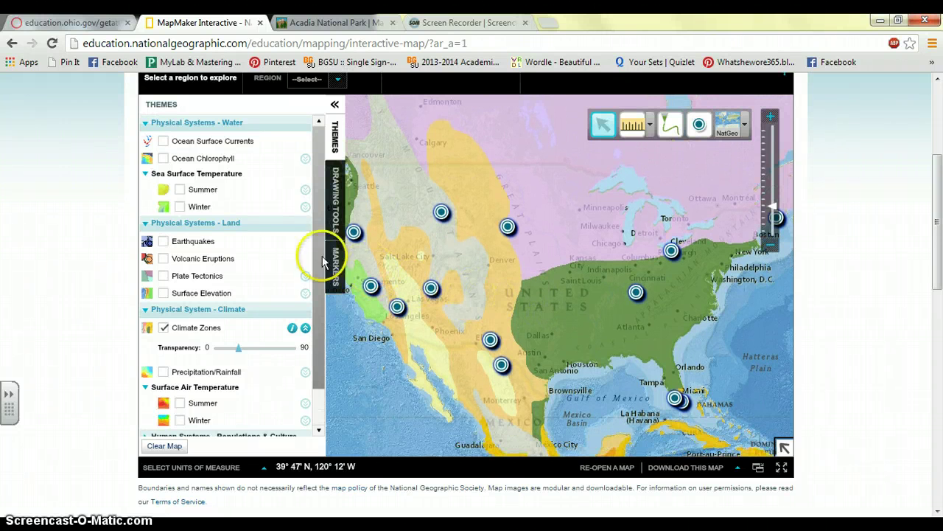
pyautogui.moveTo(320, 273); pyautogui.dragTo(314, 378)
# Expand Human Systems - Populations & Culture and glance at the marker symbol palette before returning to Themes
pyautogui.click(222, 392)
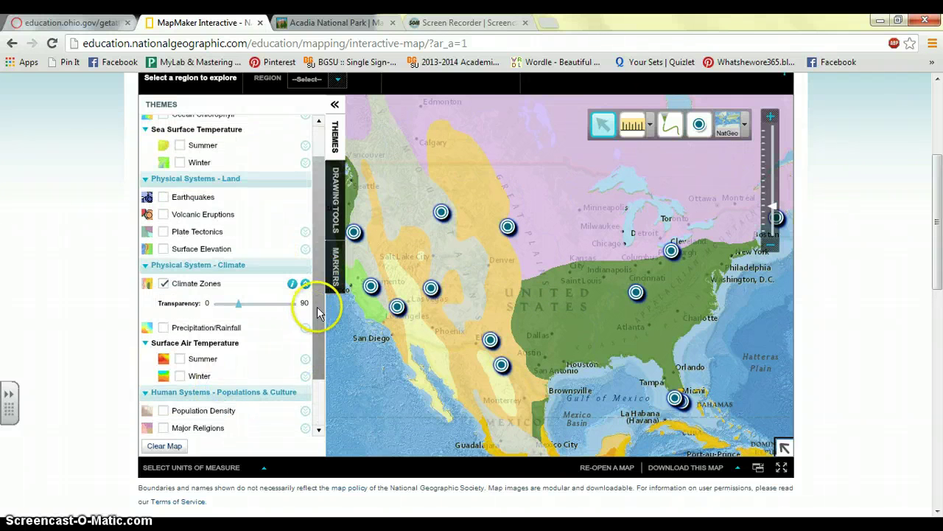
pyautogui.moveTo(319, 312); pyautogui.dragTo(327, 385)
pyautogui.click(335, 262)
pyautogui.click(221, 276)
pyautogui.click(336, 137)
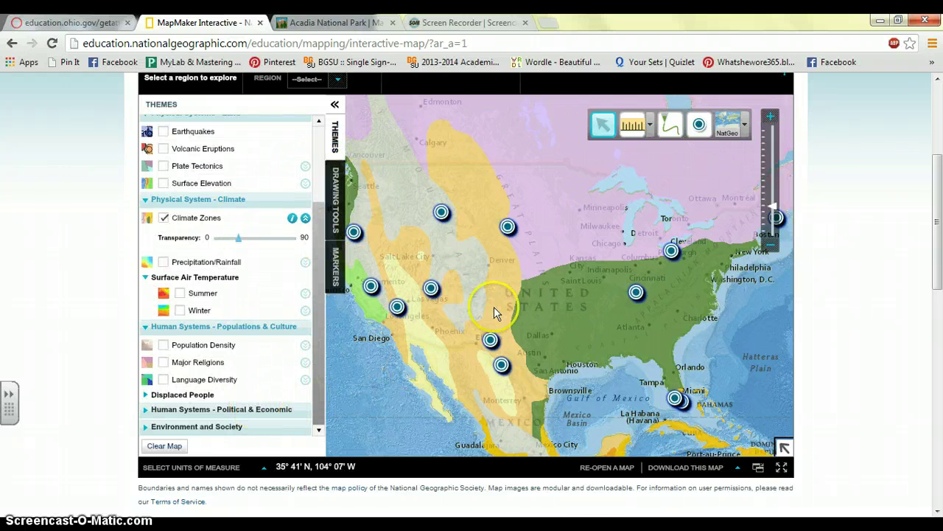
# Shift the map up and open the Carlsbad Caverns National Park popup describing its limestone caves
pyautogui.click(522, 331)
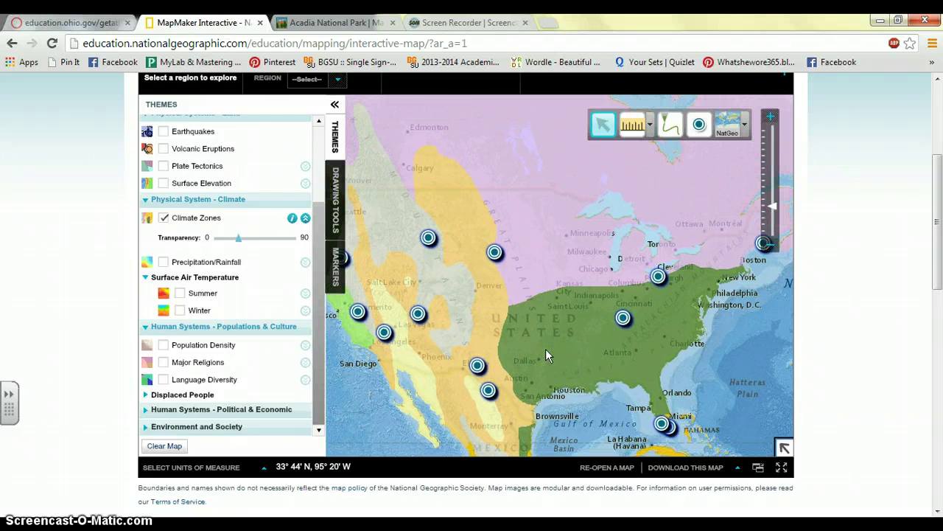
pyautogui.click(529, 311)
pyautogui.moveTo(528, 312); pyautogui.dragTo(525, 288)
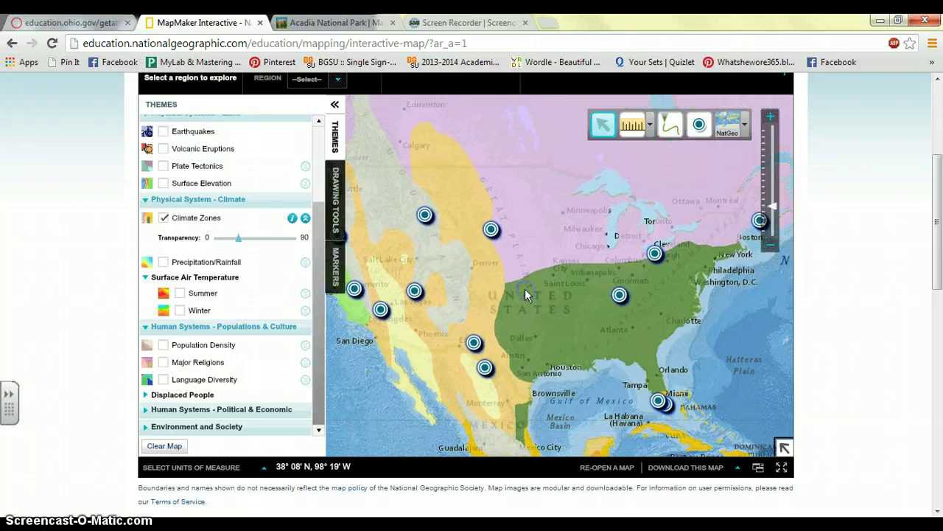
pyautogui.click(544, 352)
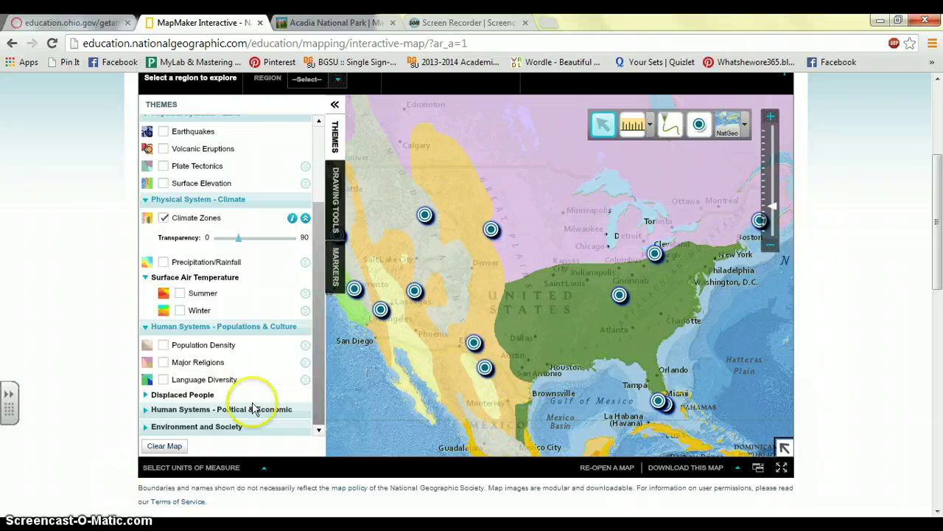
pyautogui.click(472, 343)
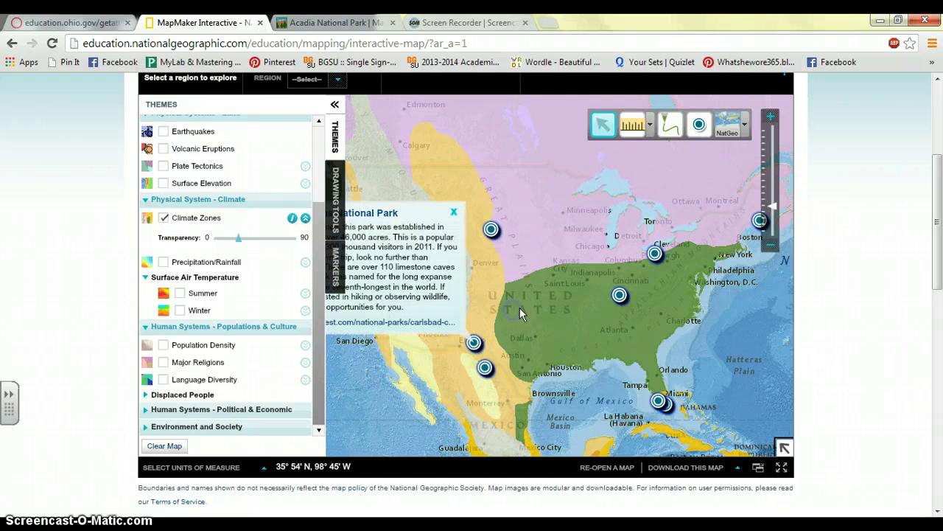